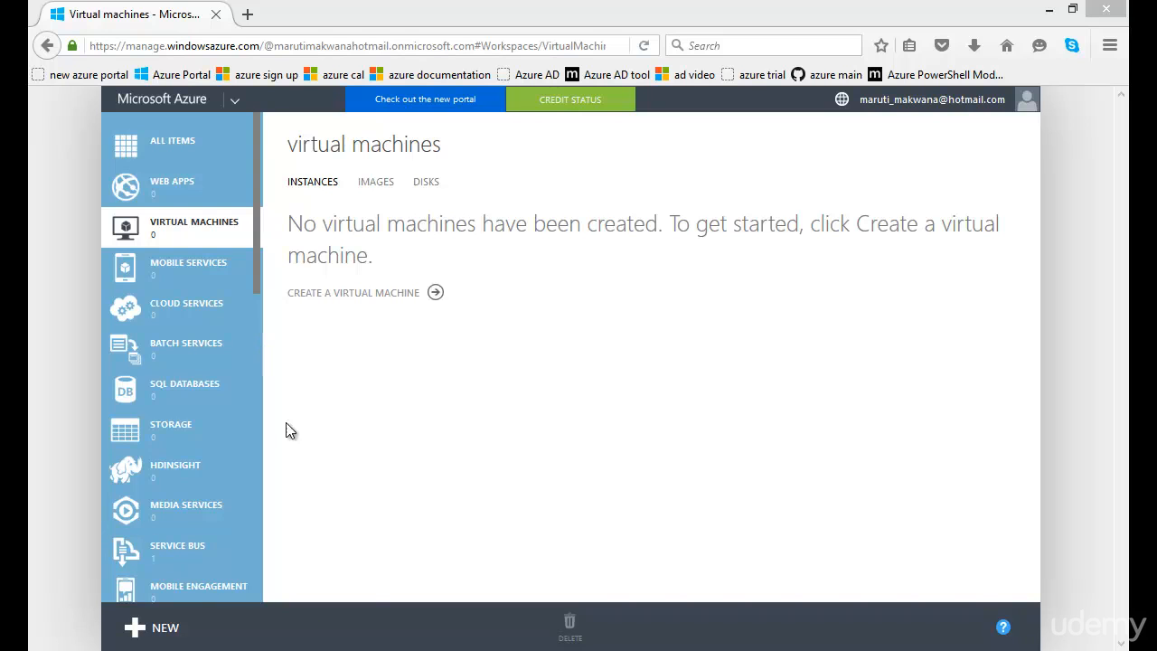
Browse the Windows Server, SharePoint, Ubuntu and CoreOS images in the virtual machine gallery, and close the wizard without creating anything.
left_click(166, 627)
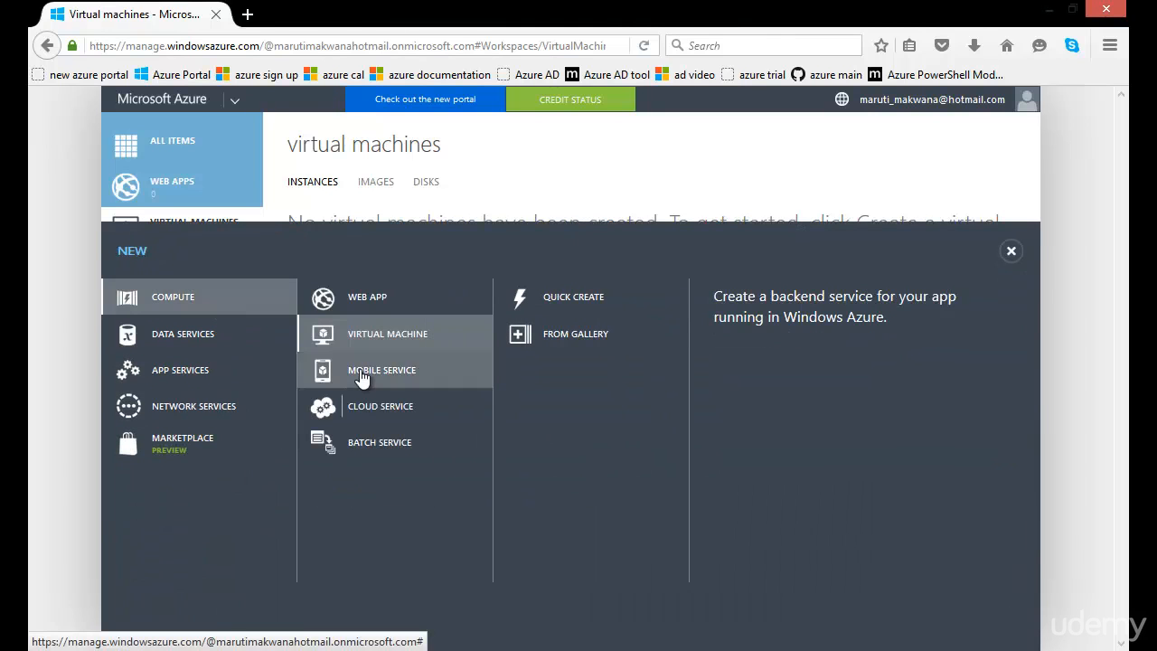
left_click(632, 335)
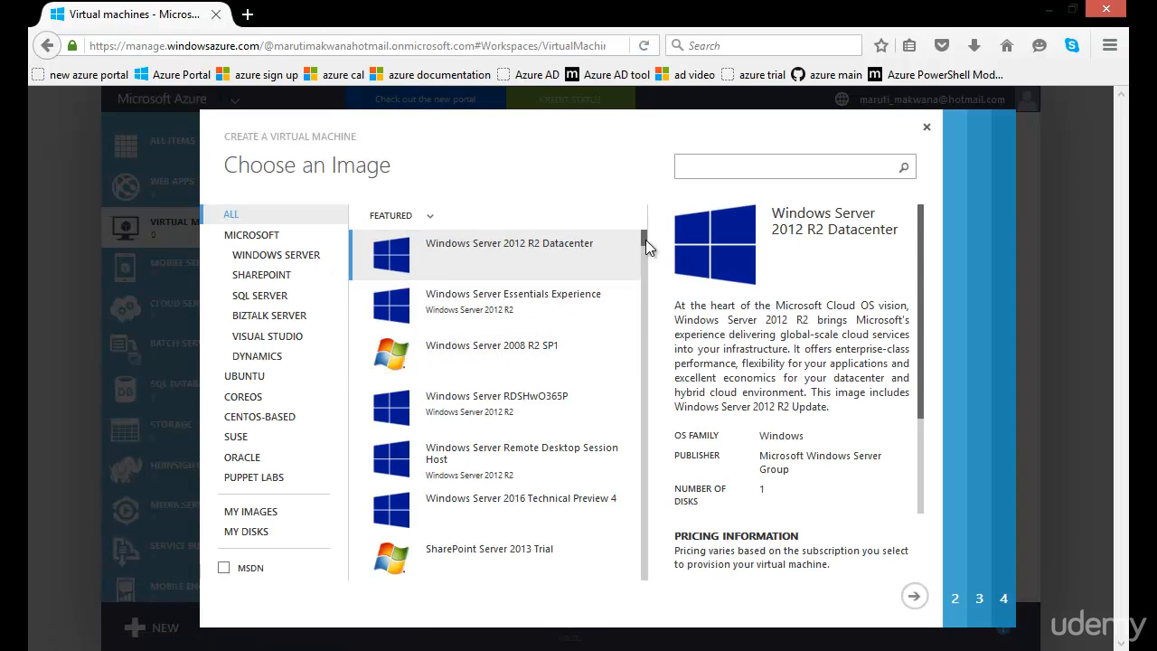
left_click(271, 256)
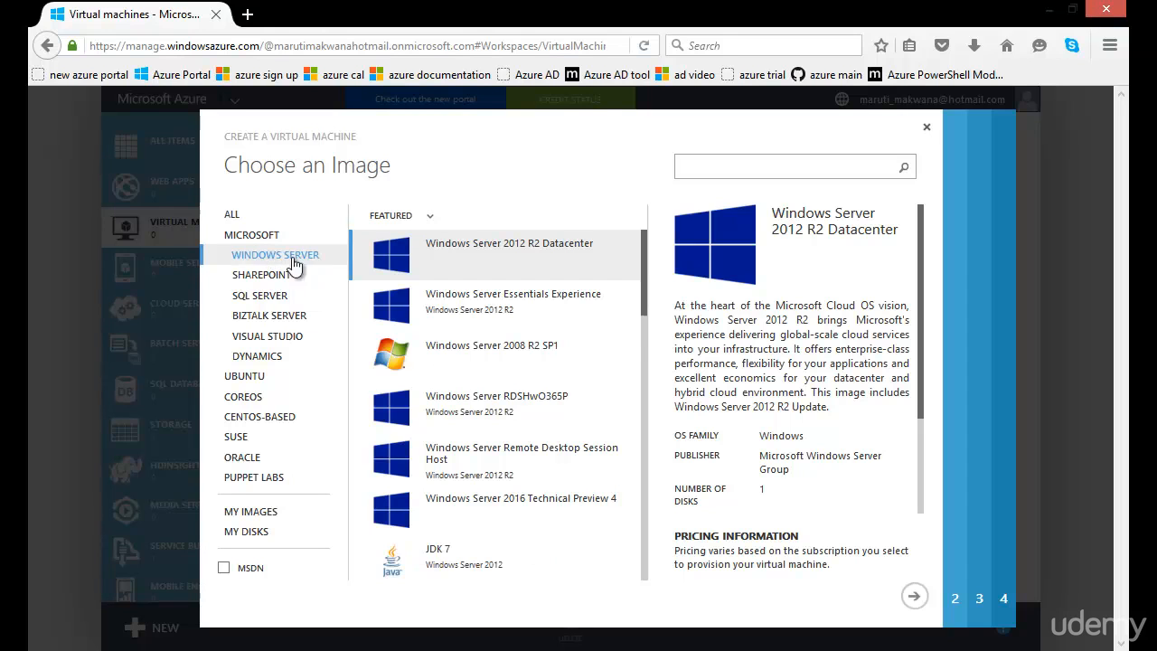
left_click(270, 280)
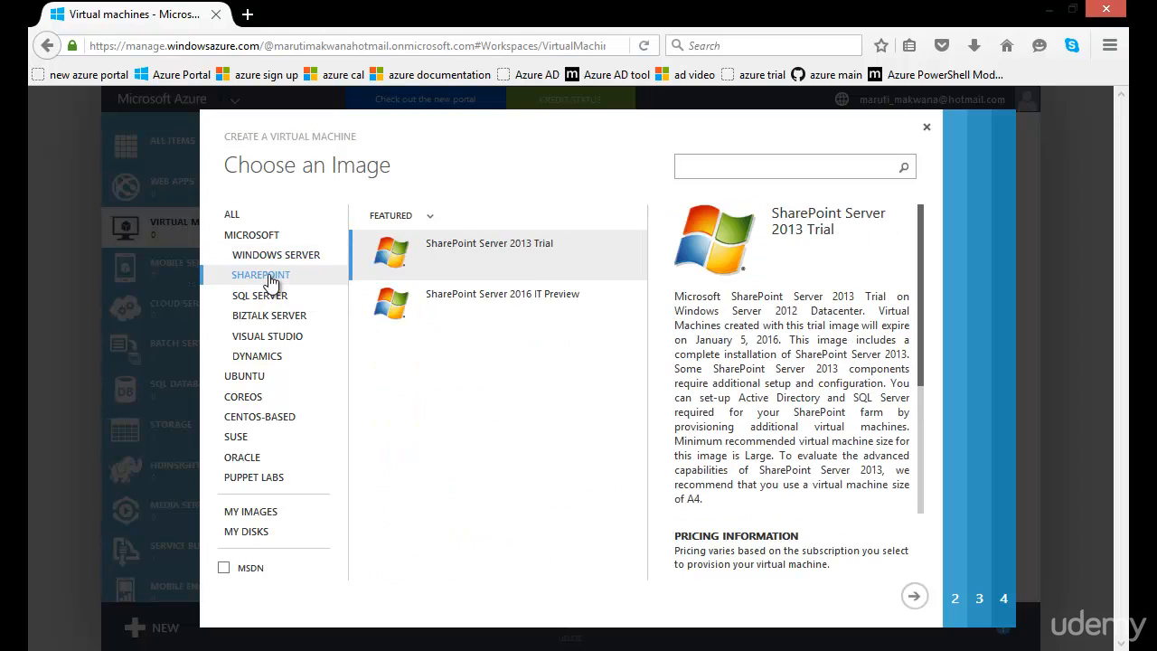
left_click(254, 381)
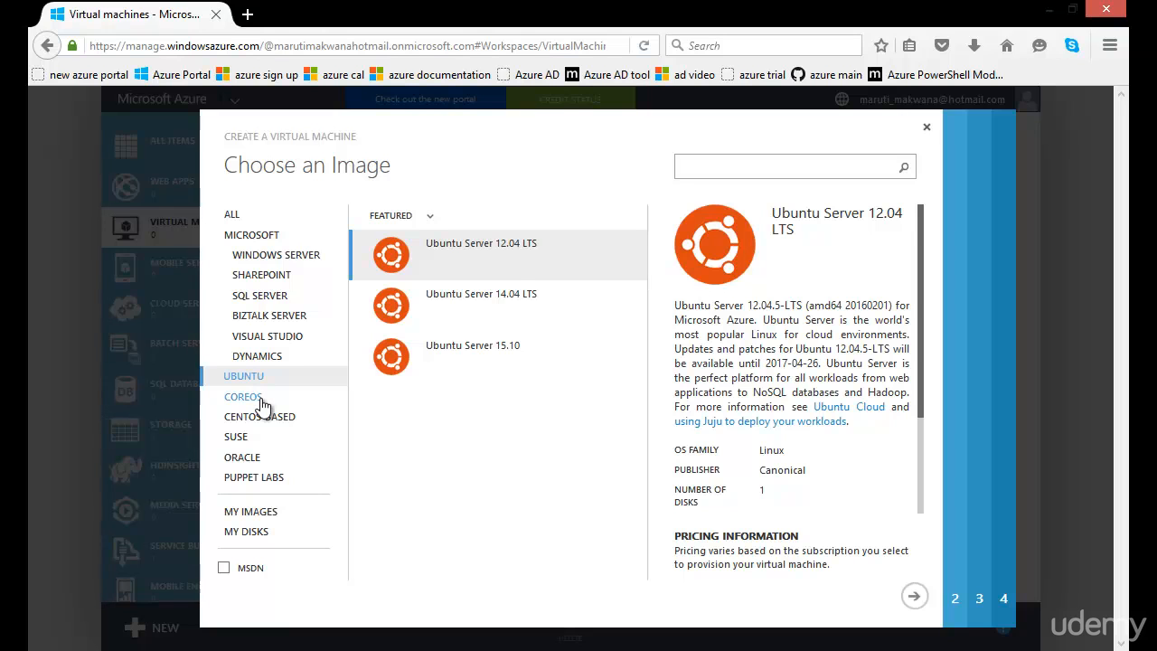
left_click(263, 406)
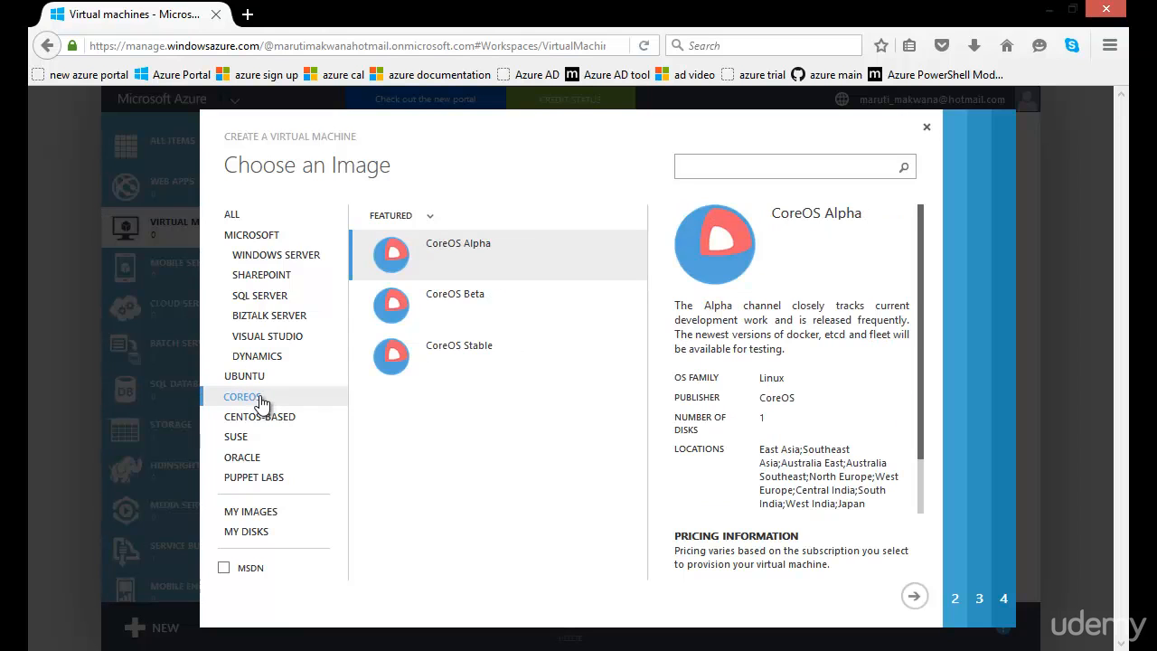
left_click(927, 128)
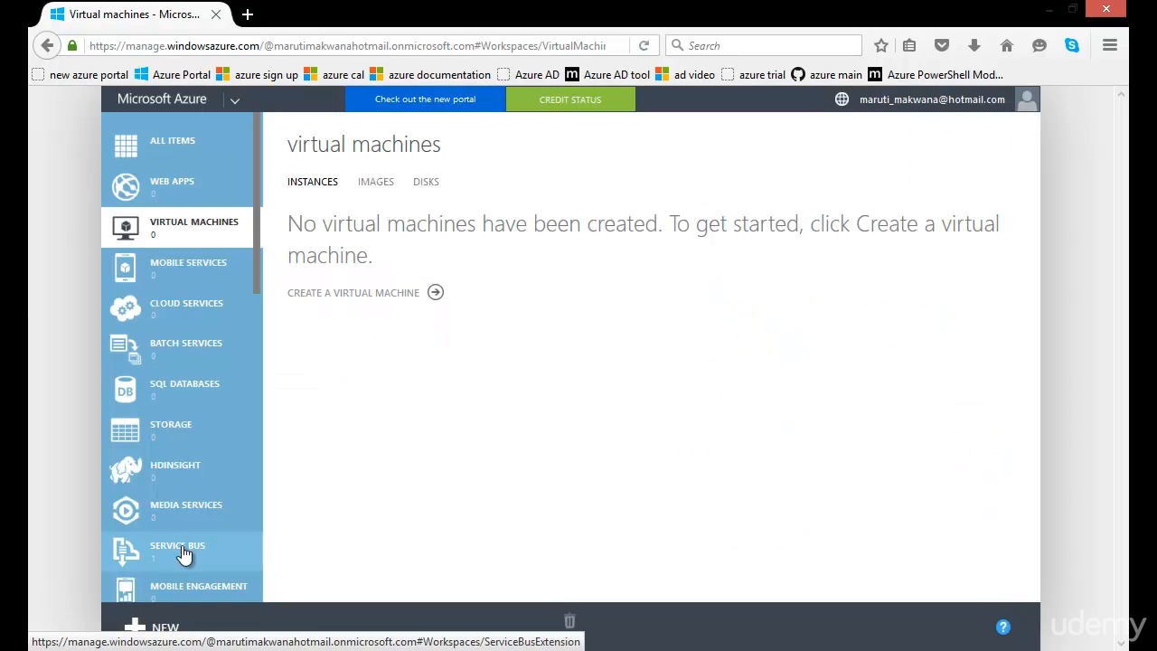
Start a Quick Create virtual machine with DNS name firsttrainingvm and the Windows Server 2012 R2 Datacenter image.
left_click(181, 628)
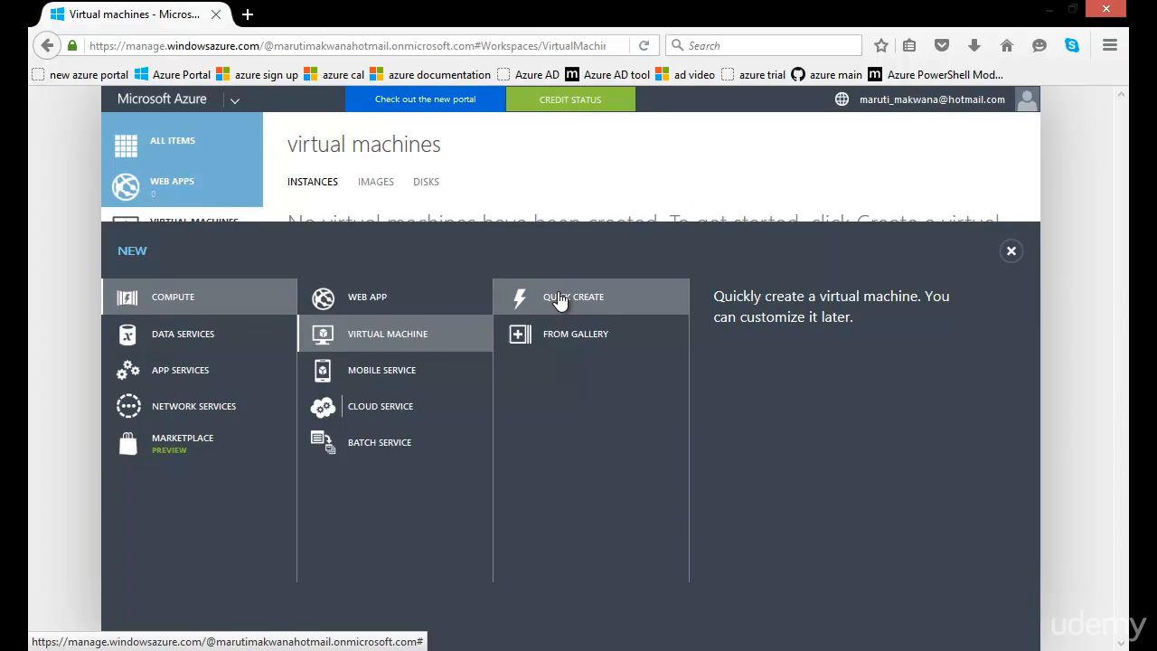
left_click(651, 305)
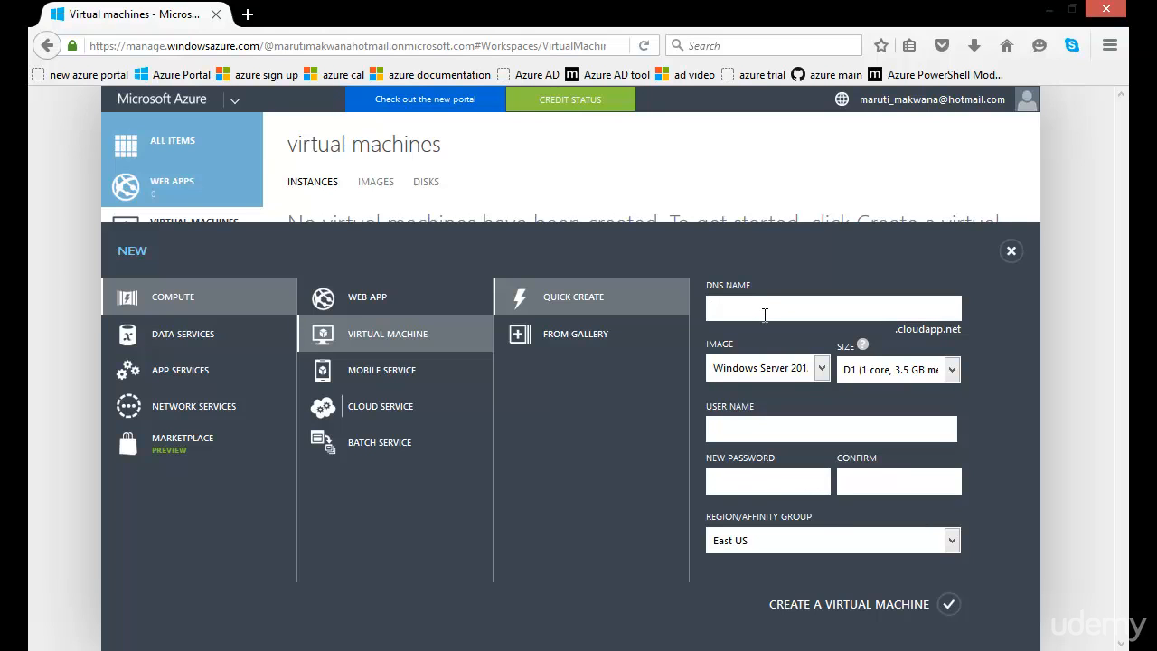
type("firsttrainingvm")
left_click(823, 368)
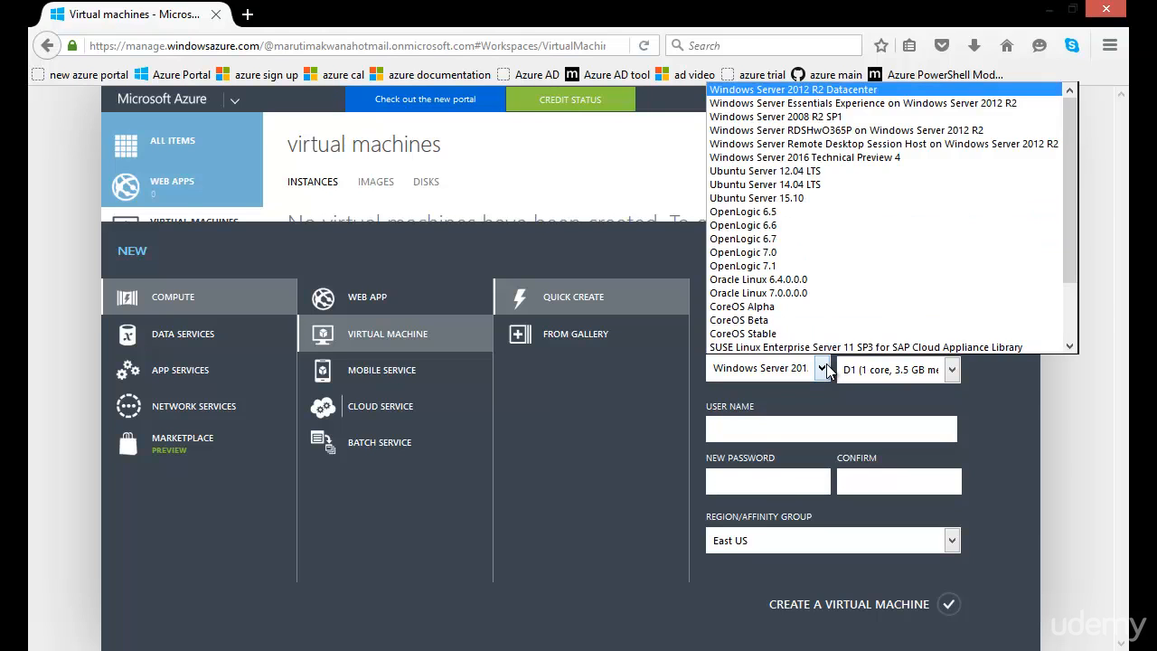
left_click_drag(1073, 203, 1073, 141)
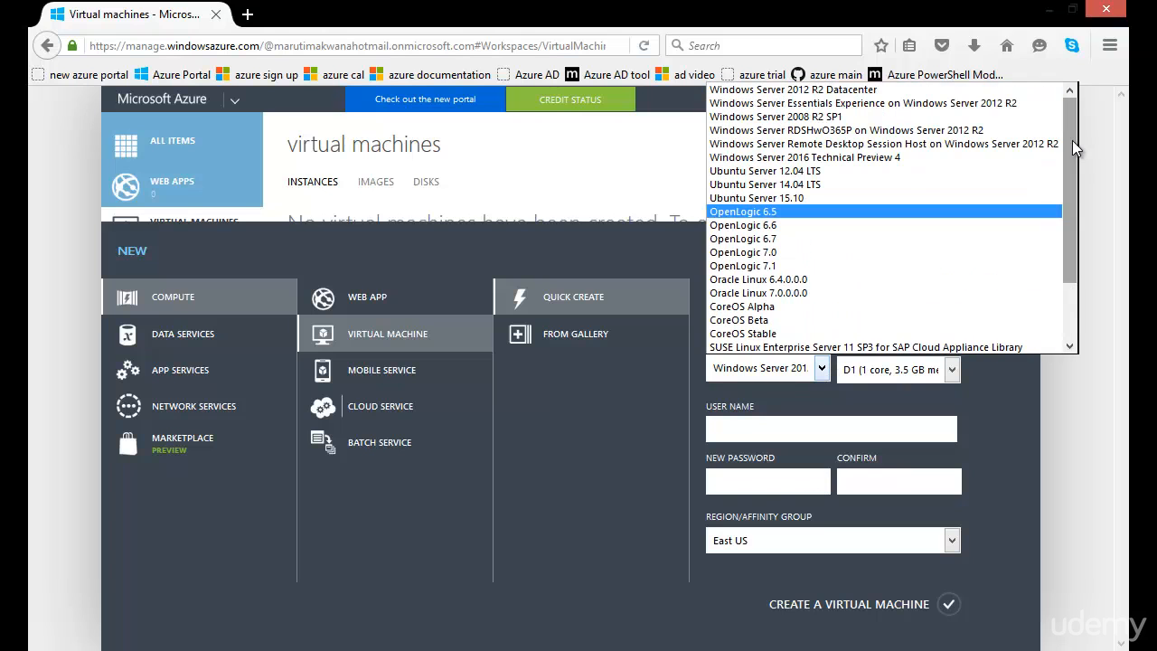
left_click(855, 94)
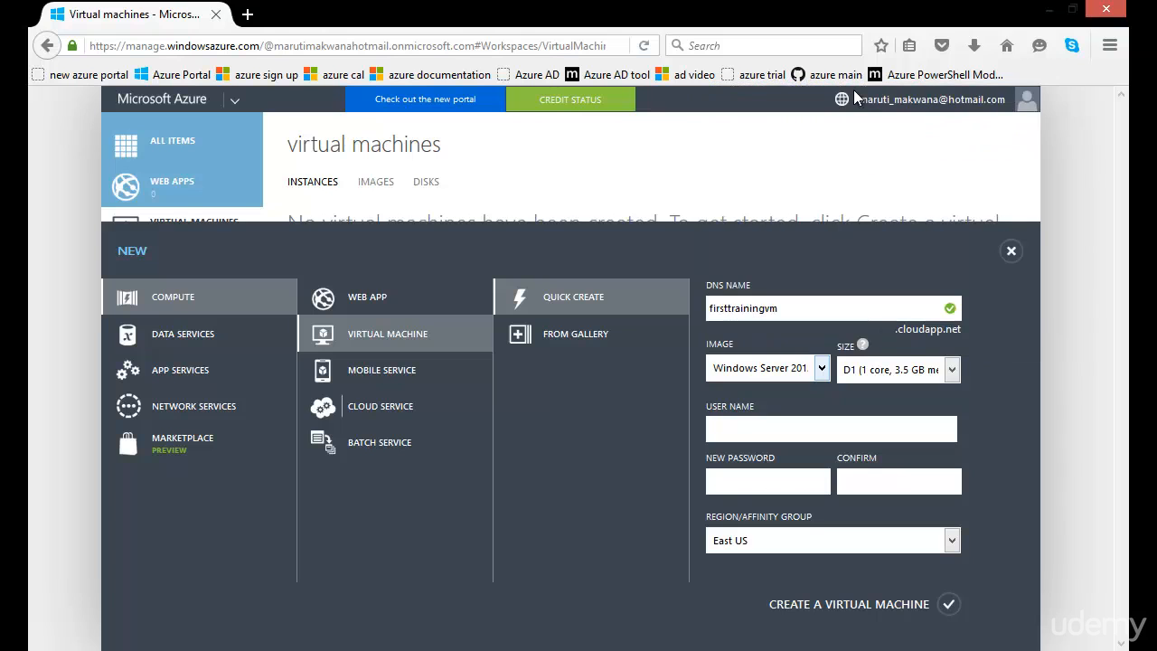
Review the available virtual machine sizes and choose Basic A2 (2 cores, 3.5 GB memory).
left_click(953, 371)
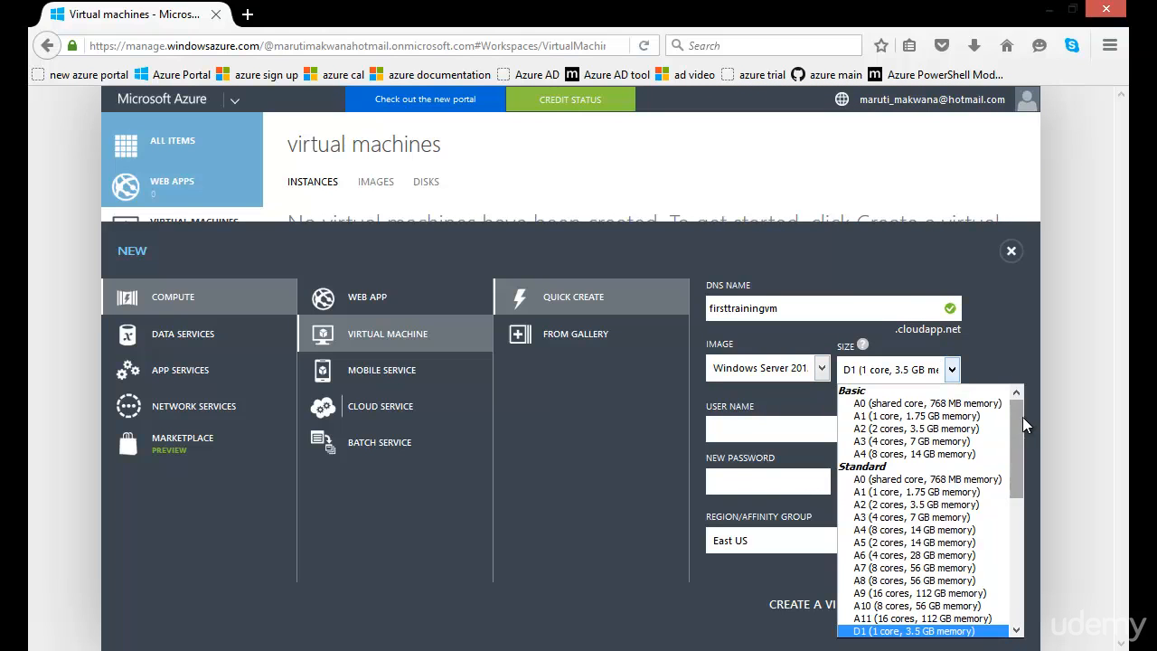
mouse_move(1021, 418)
left_mouse_down()
mouse_move(1021, 517)
mouse_move(1026, 396)
left_mouse_up()
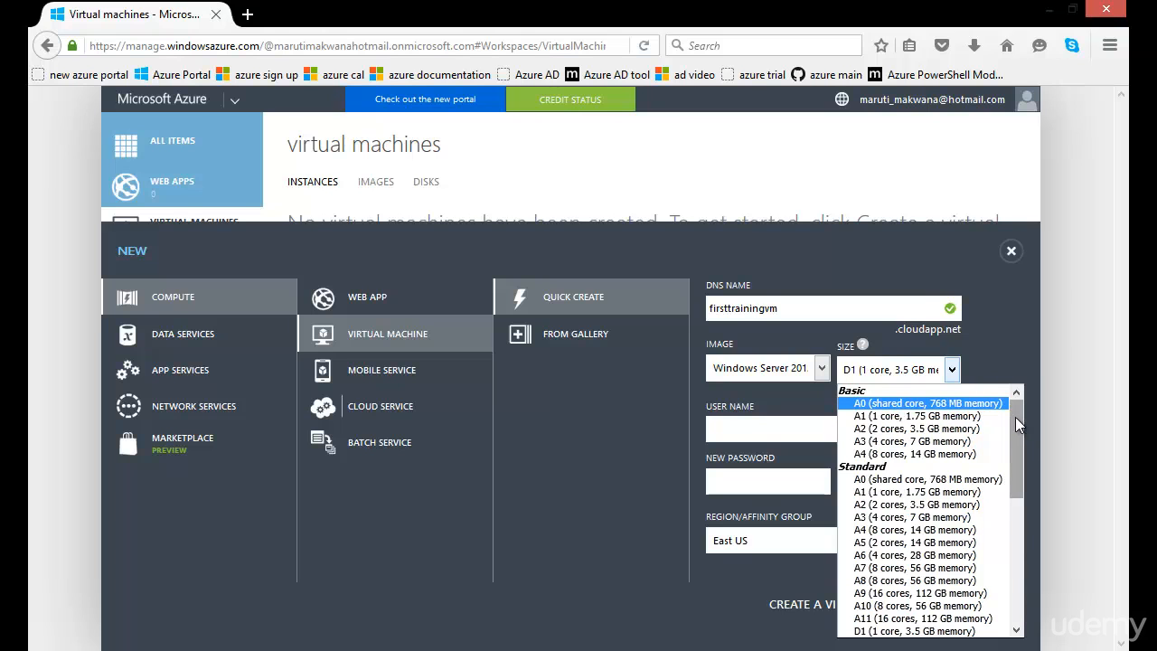
left_click_drag(1016, 416, 1032, 579)
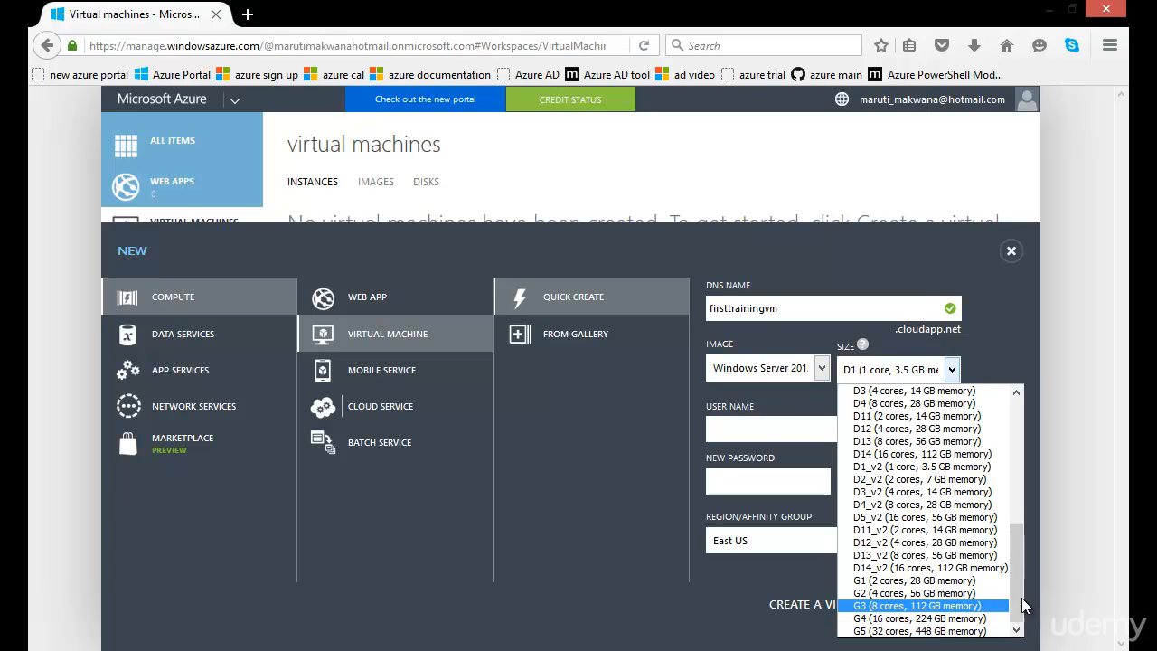
left_click_drag(1022, 605, 1027, 439)
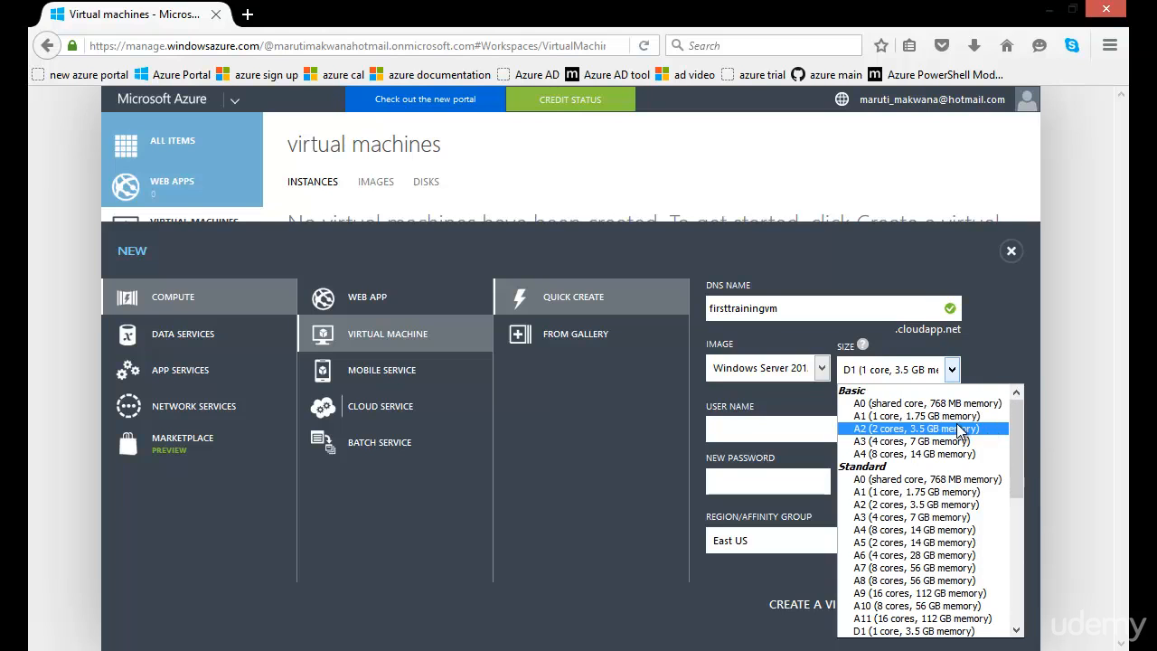
left_click(884, 429)
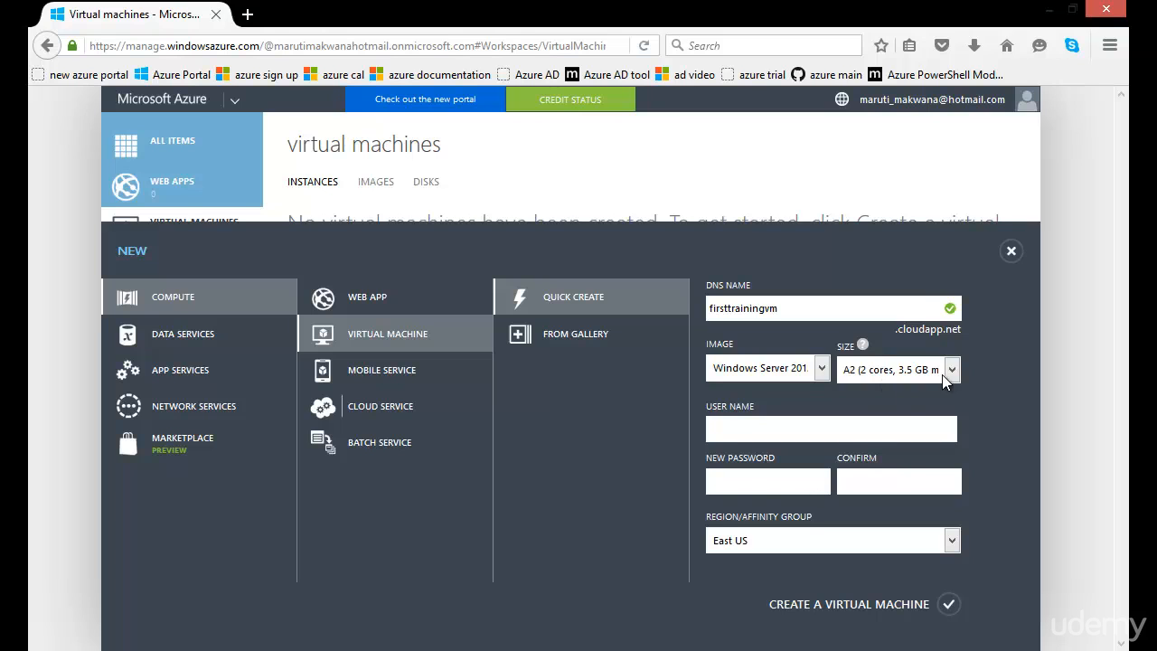
Enter the administrator user name for the virtual machine, and enter and confirm its new password.
left_click(847, 429)
type("maruti")
key("Tab")
type("**********")
key("Tab")
type("**********")
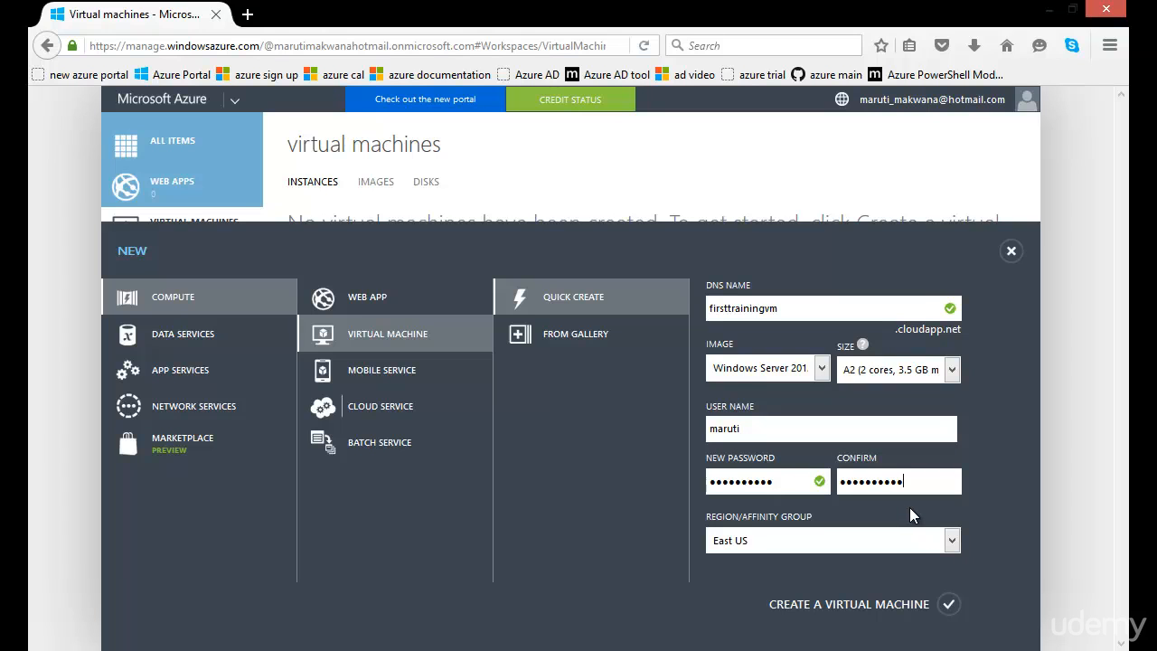
Set the region to East Asia, create the virtual machine and dismiss its creation notification.
left_click(952, 541)
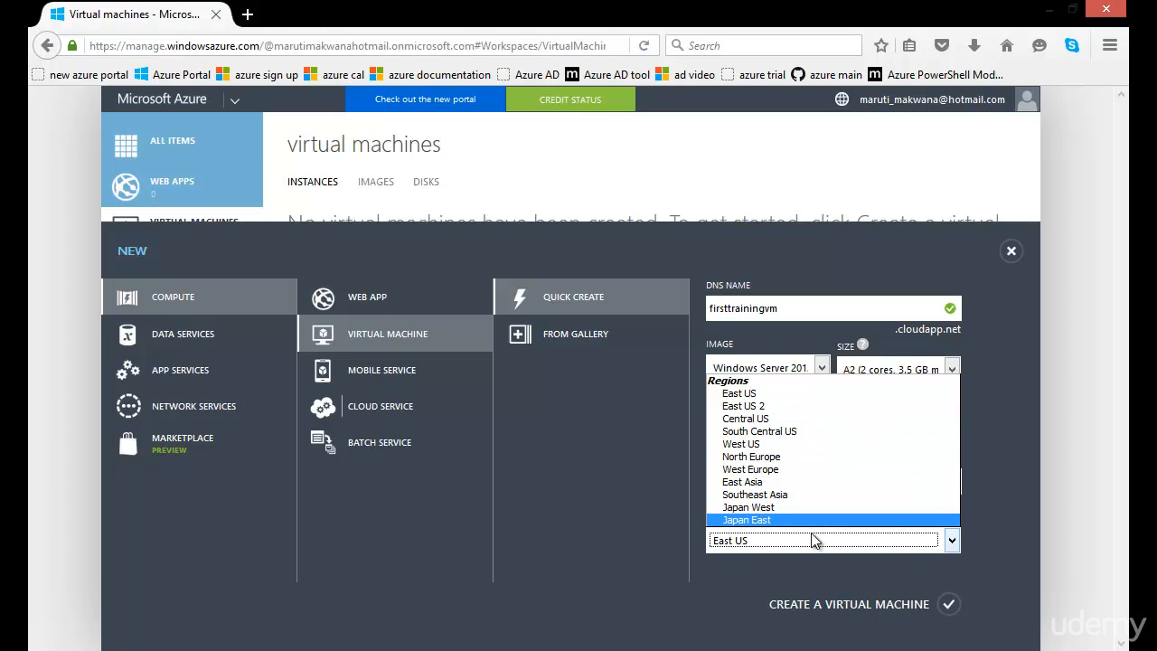
left_click(796, 482)
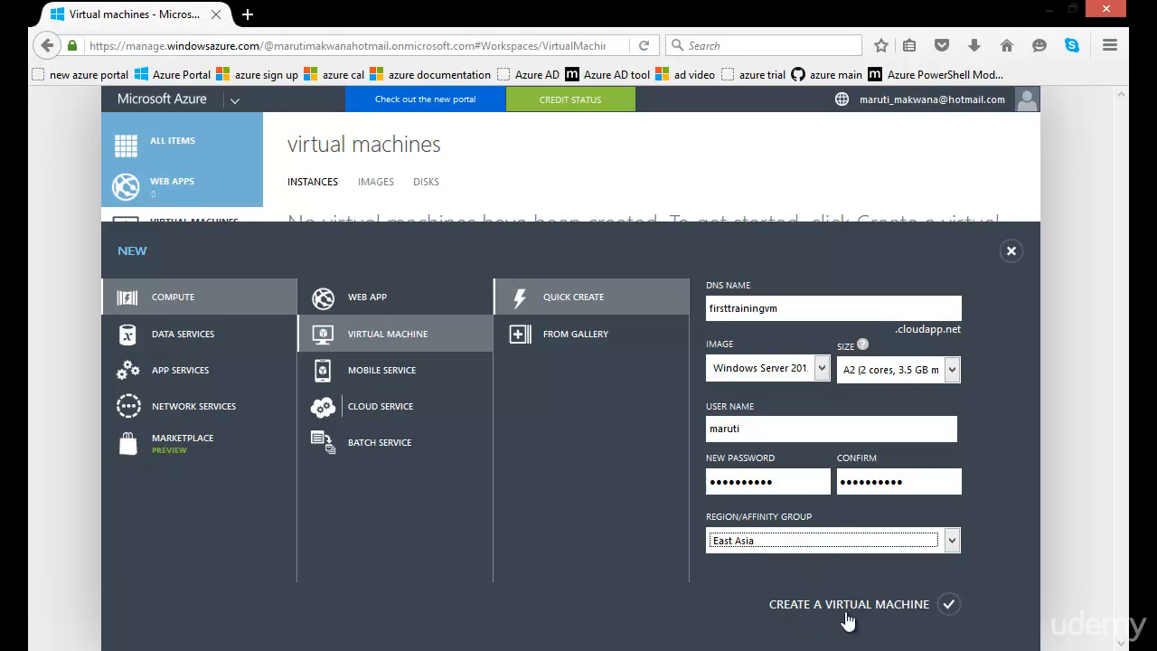
left_click(949, 606)
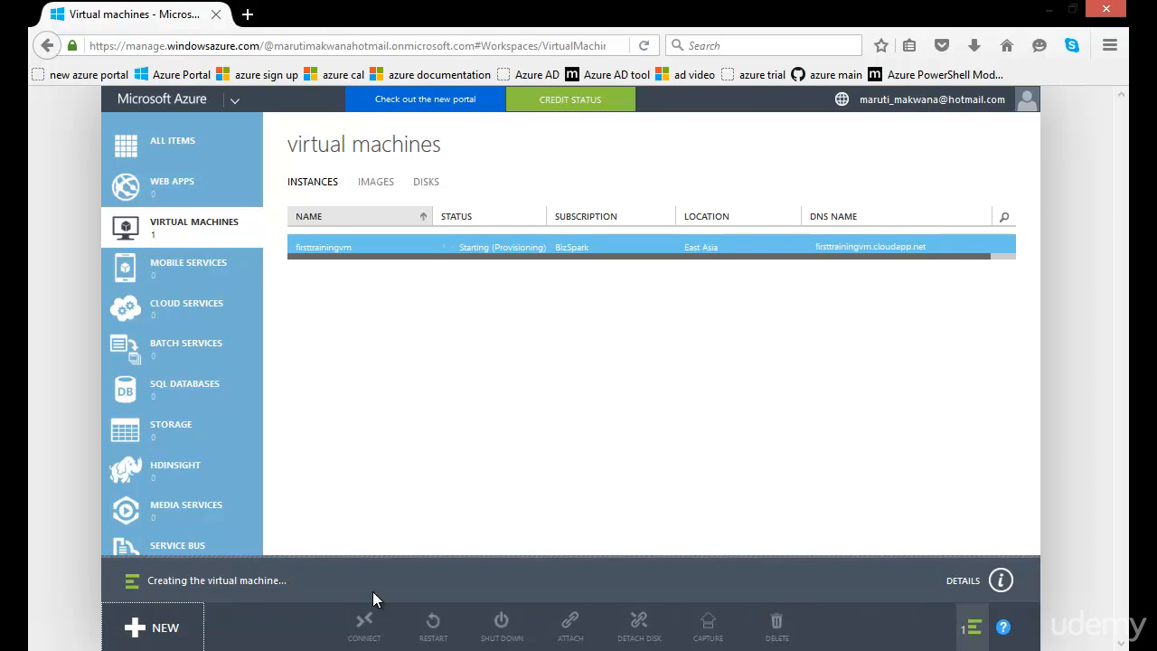
left_click(1006, 584)
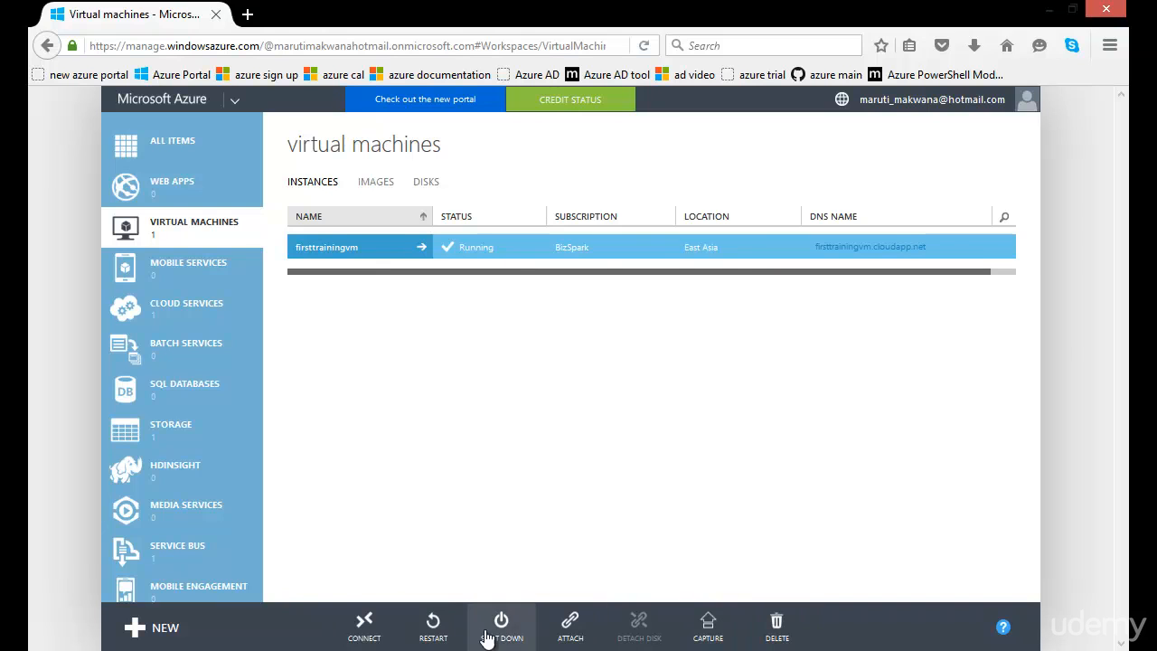
Connect to firsttrainingvm by opening firsttrainingvm.rdp with Remote Desktop Connection and accepting the unknown publisher.
left_click(366, 629)
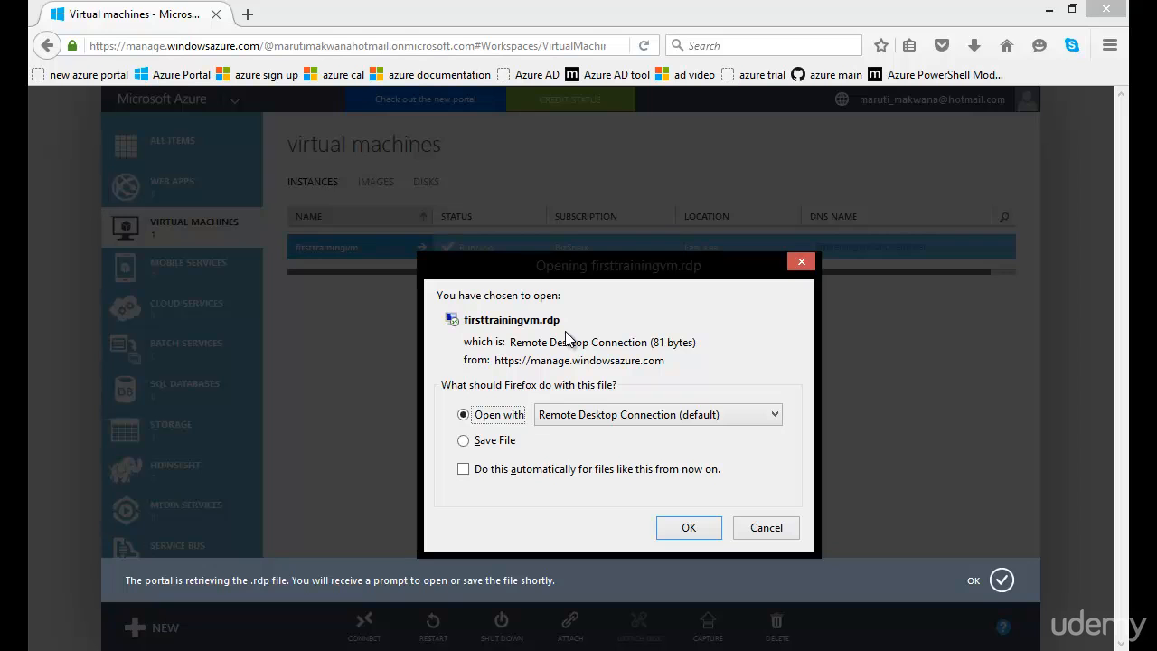
left_click(684, 530)
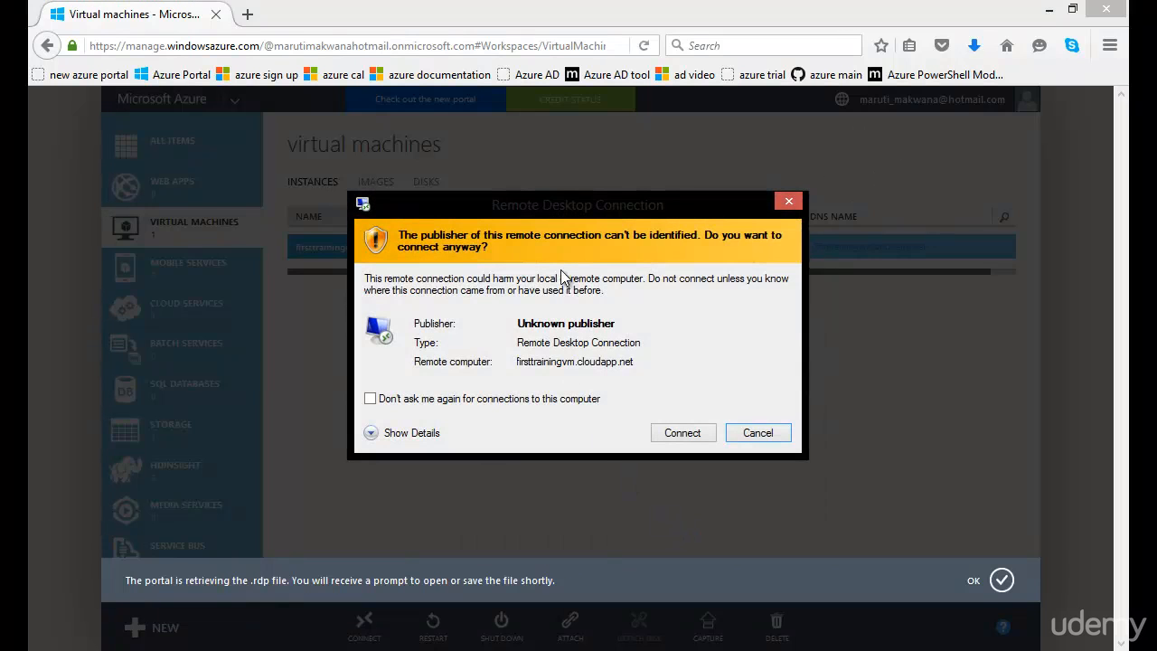
left_click(683, 434)
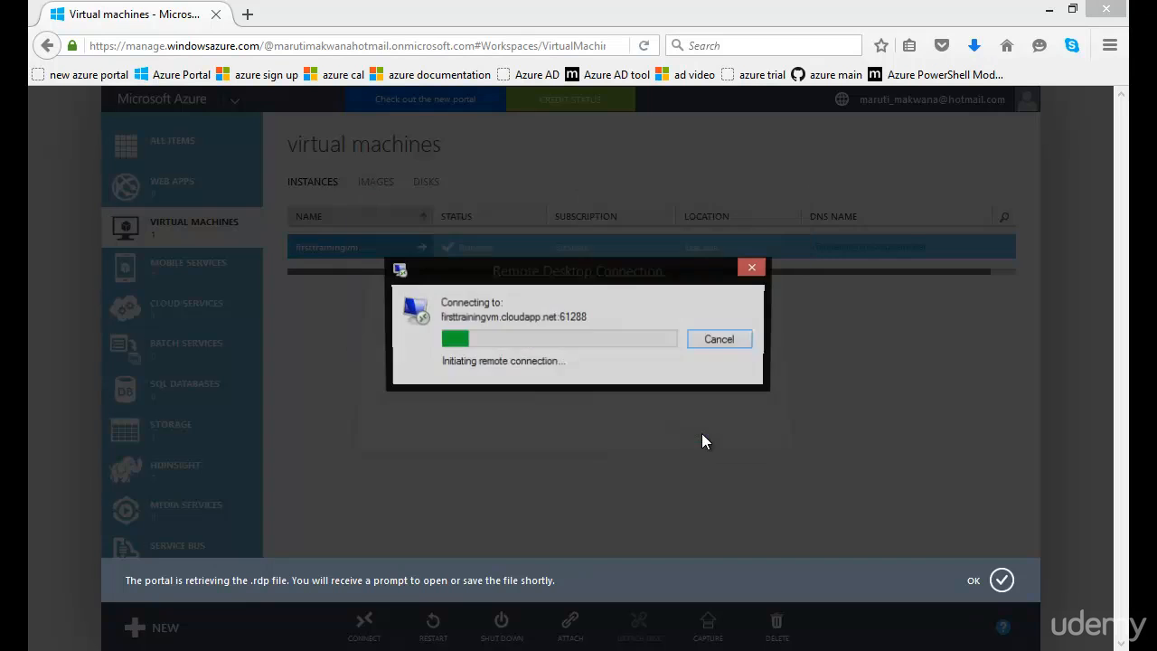
Sign in to the remote machine with the administrator user name and password, and trust its certificate for future connections.
left_click(597, 293)
type("maruti")
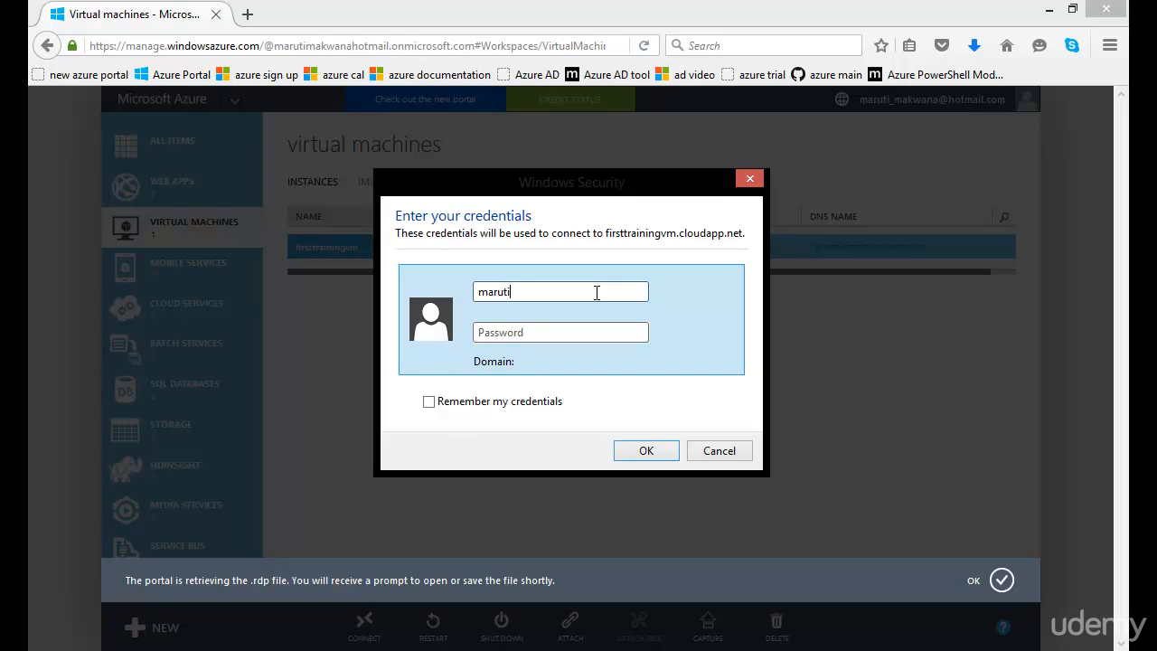
key("Tab")
type("••••••••••")
left_click(646, 449)
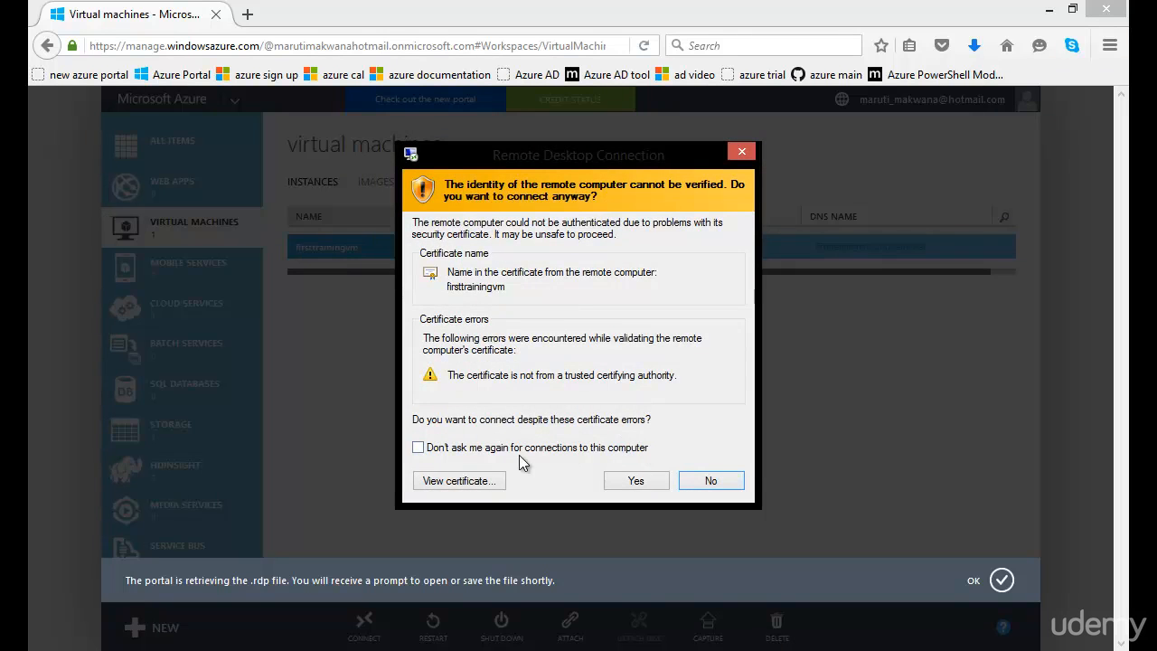
left_click(488, 449)
left_click(635, 481)
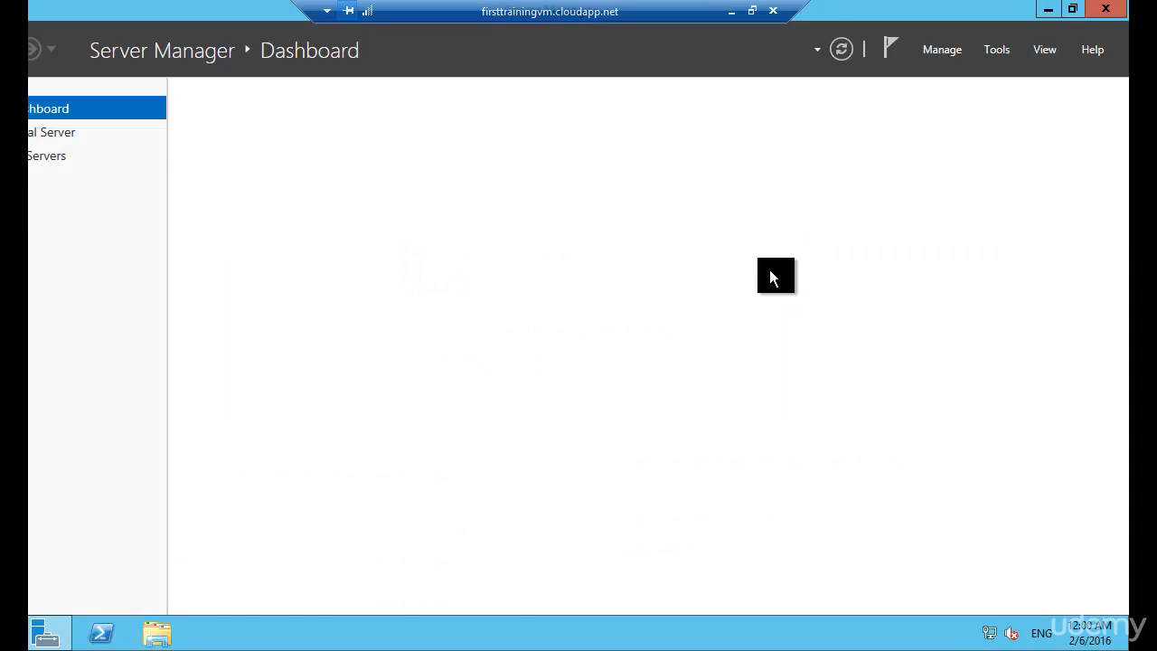
Minimize Server Manager on the remote machine and view the contents of Local Disk (C:) in File Explorer.
left_click(1072, 15)
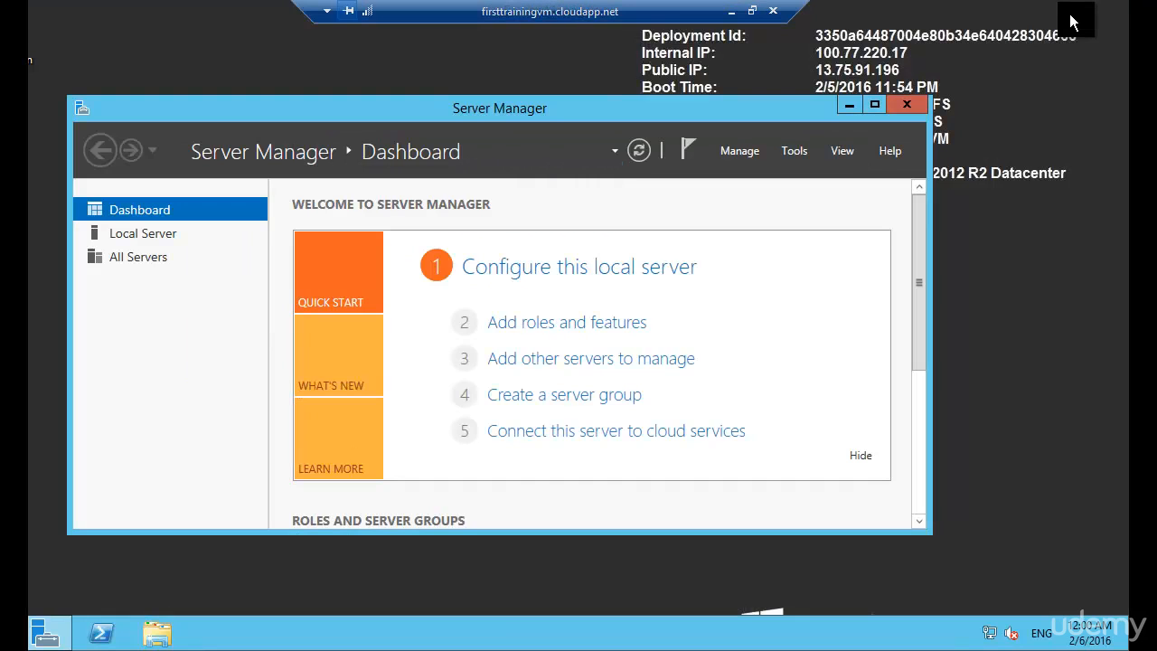
left_click(849, 105)
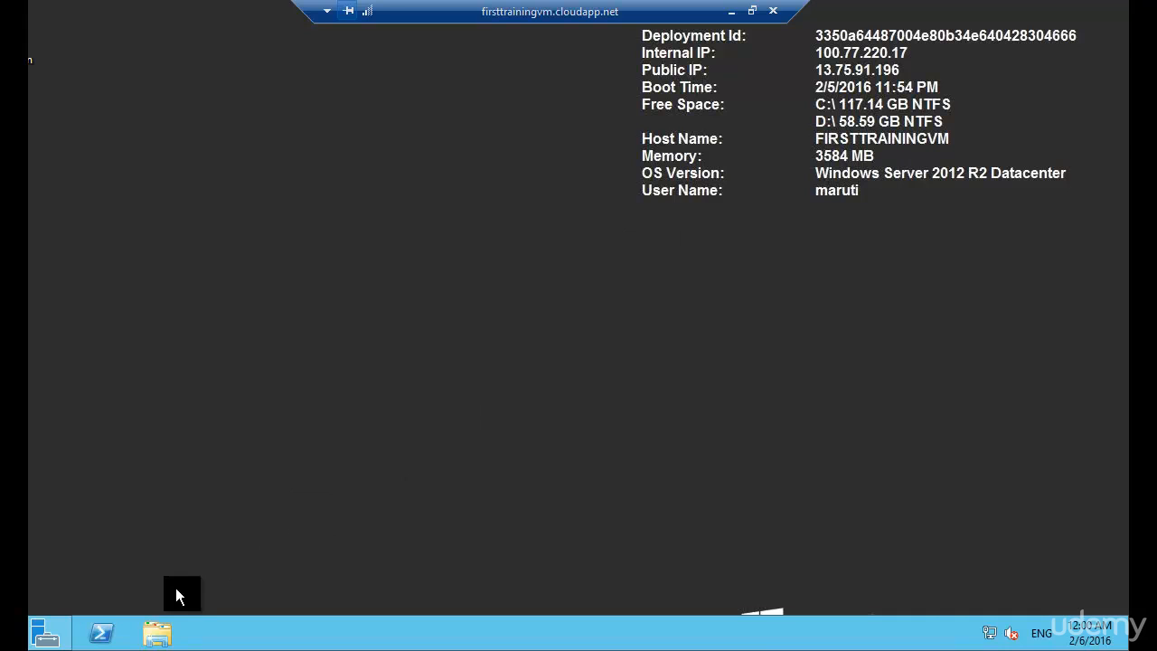
left_click(156, 638)
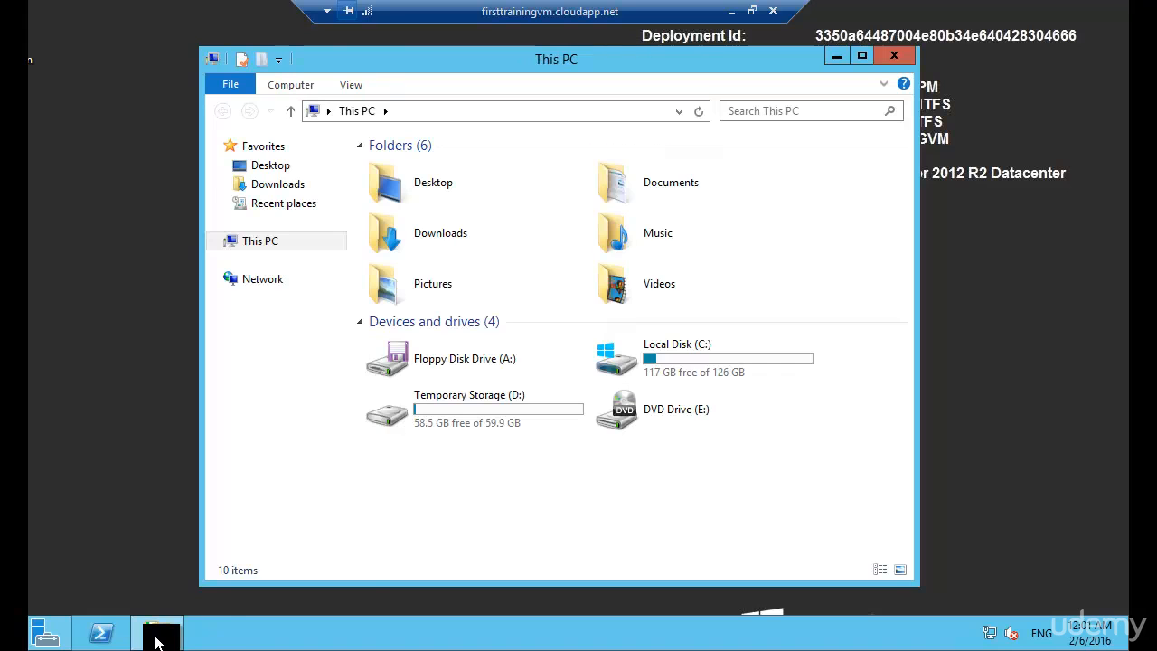
double_click(675, 355)
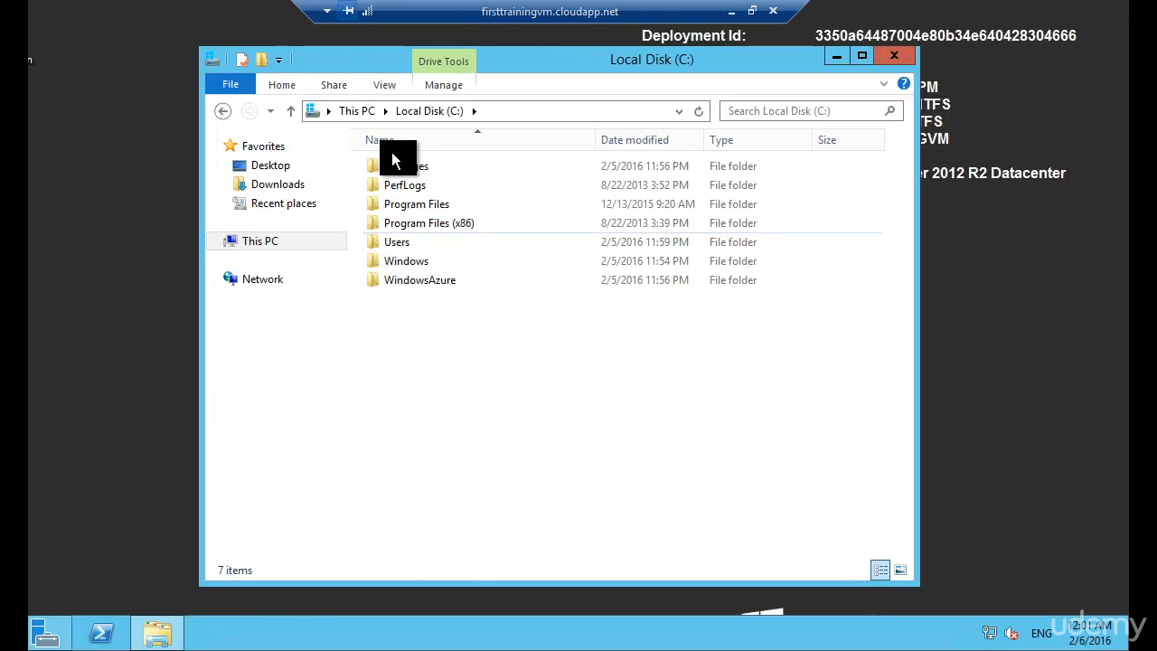
Return to This PC and open its properties to view the remote machine's system information.
left_click(361, 110)
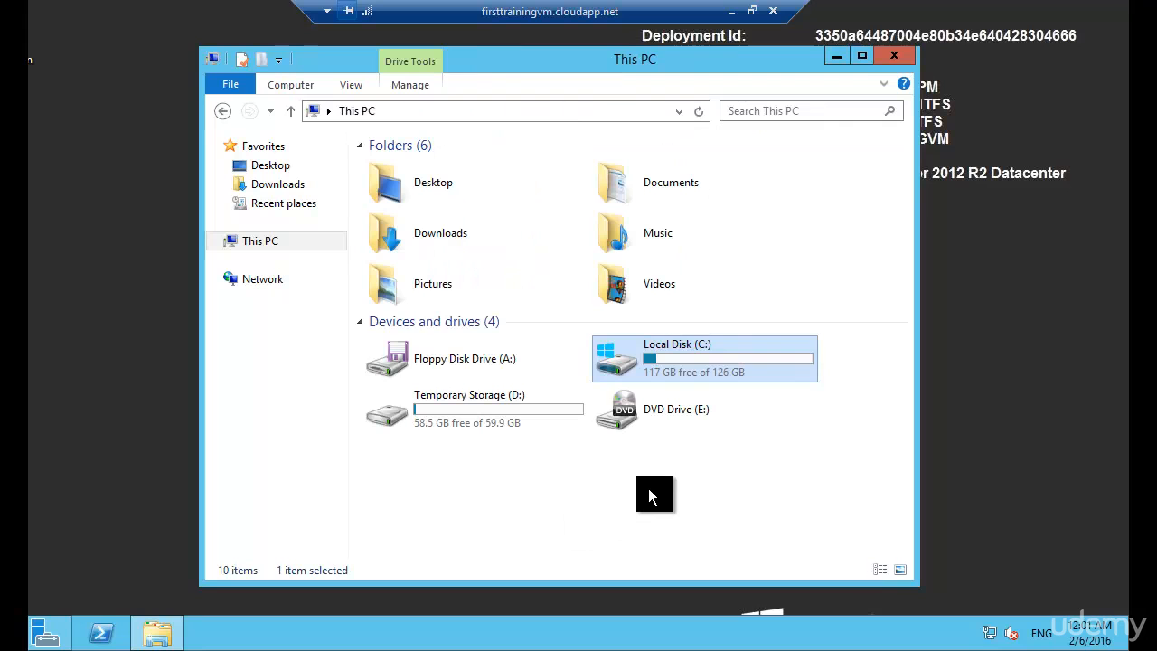
right_click(270, 246)
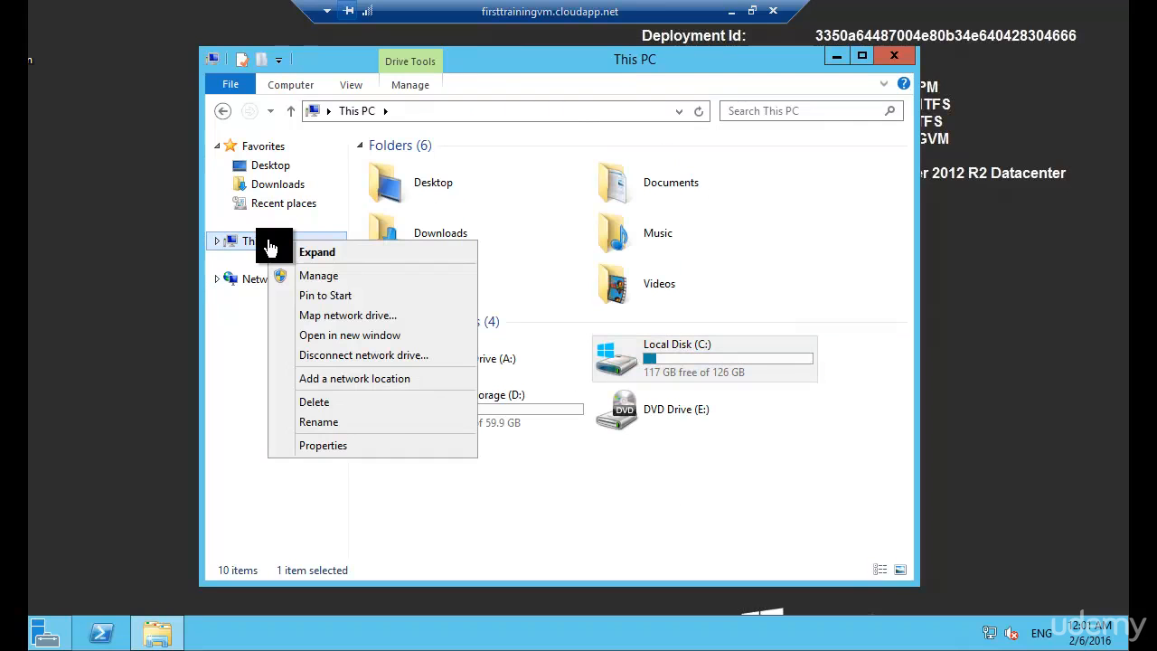
left_click(330, 457)
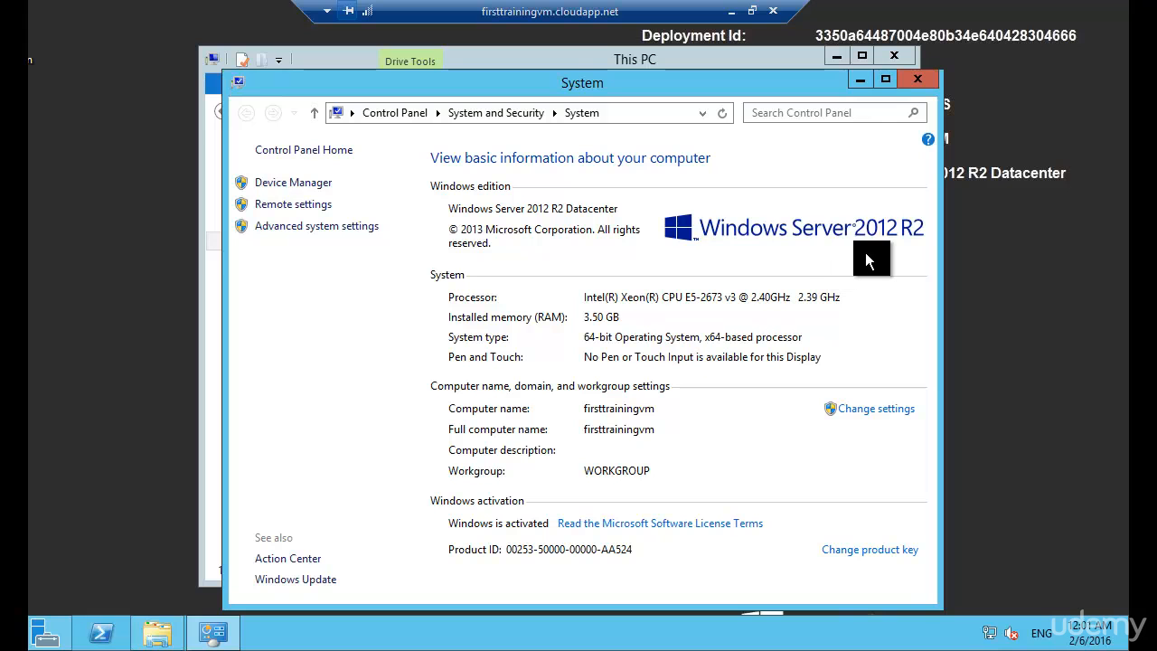
Close the System and This PC windows on the remote machine, and take the session out of full screen into an enlarged, repositioned window.
left_click(915, 79)
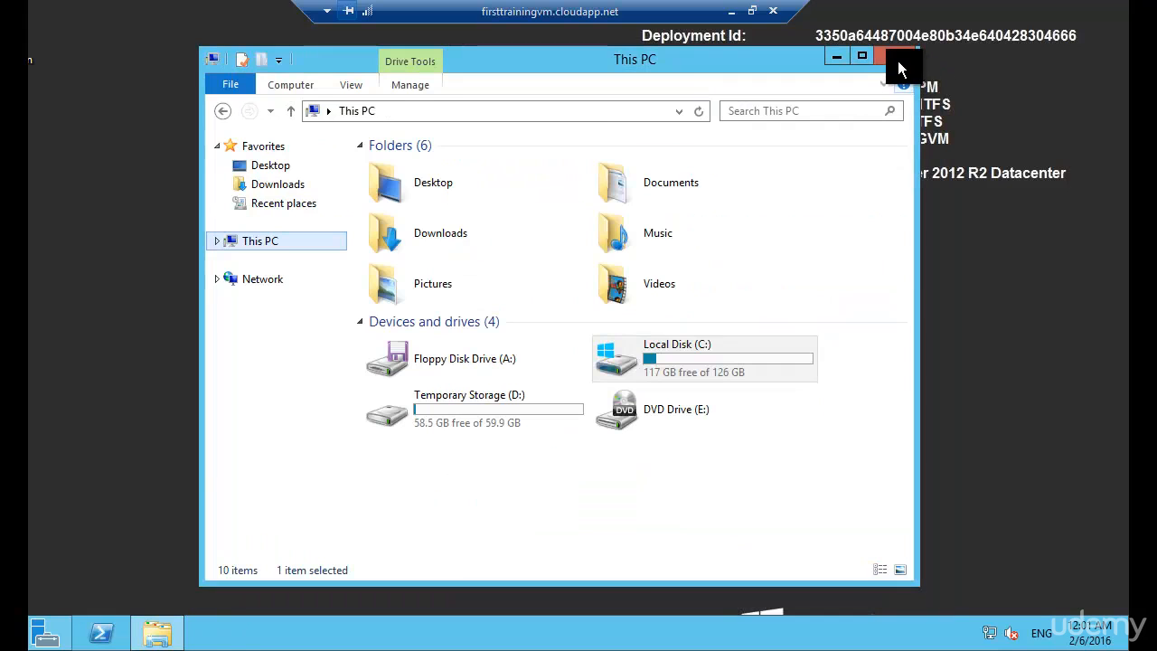
left_click(899, 58)
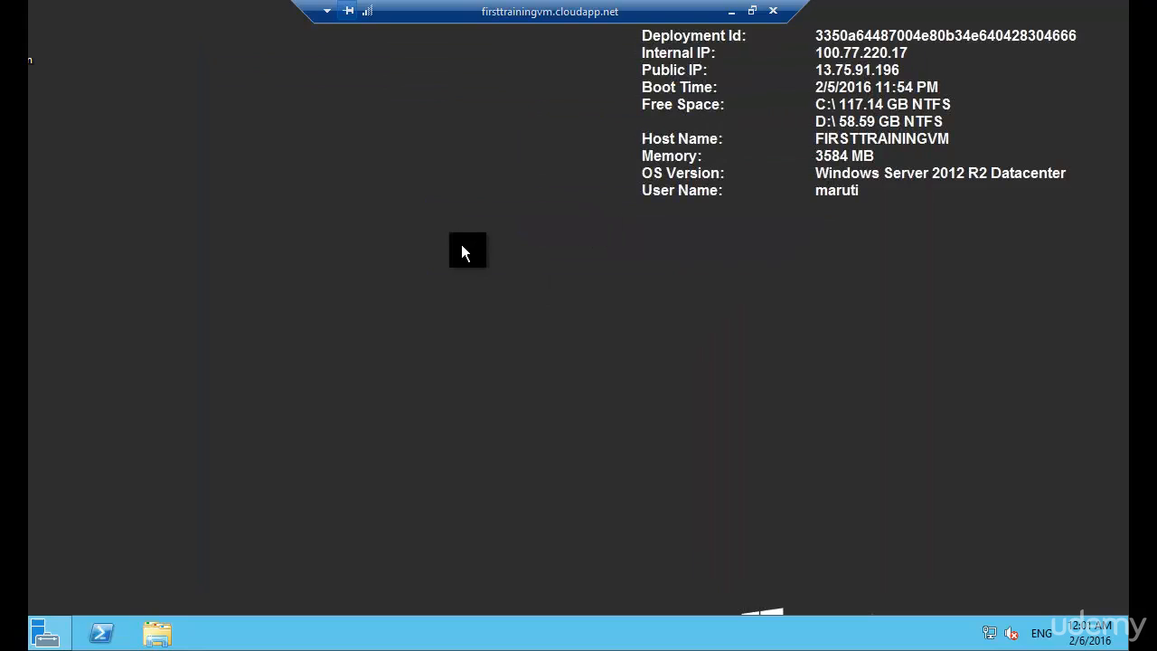
left_click(755, 11)
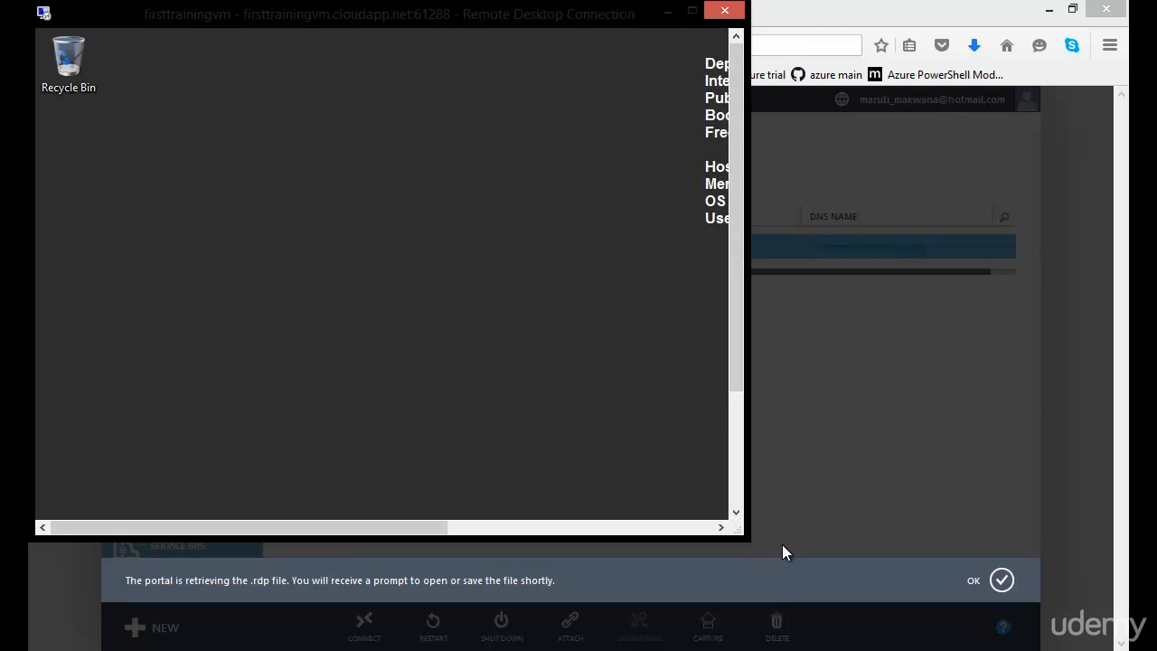
left_click_drag(743, 534, 895, 597)
left_click_drag(543, 19, 624, 43)
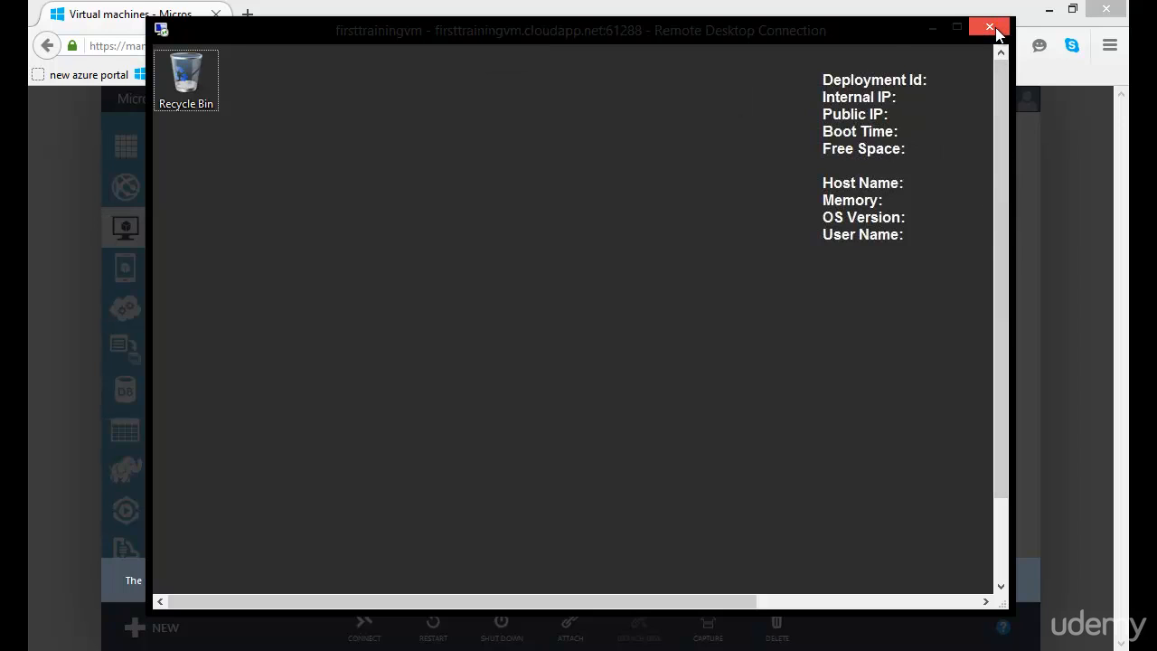
Close the Remote Desktop Connection to firsttrainingvm and confirm disconnecting the remote session.
mouse_move(997, 95)
left_mouse_down()
mouse_move(997, 403)
mouse_move(1001, 83)
left_mouse_up()
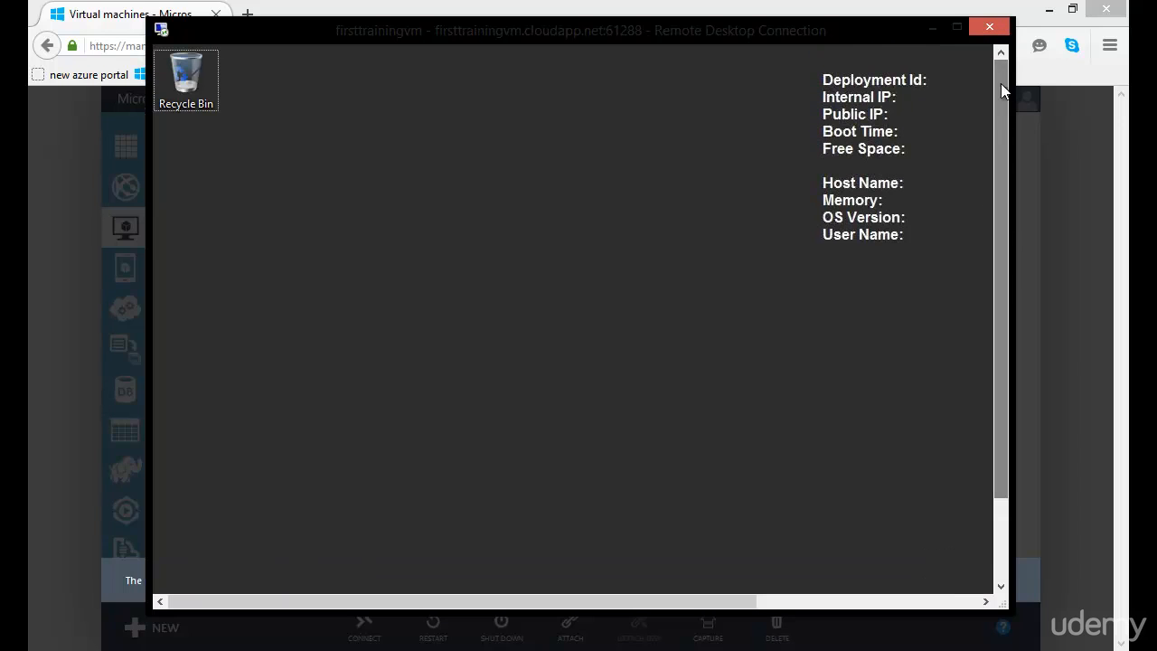
left_click(991, 28)
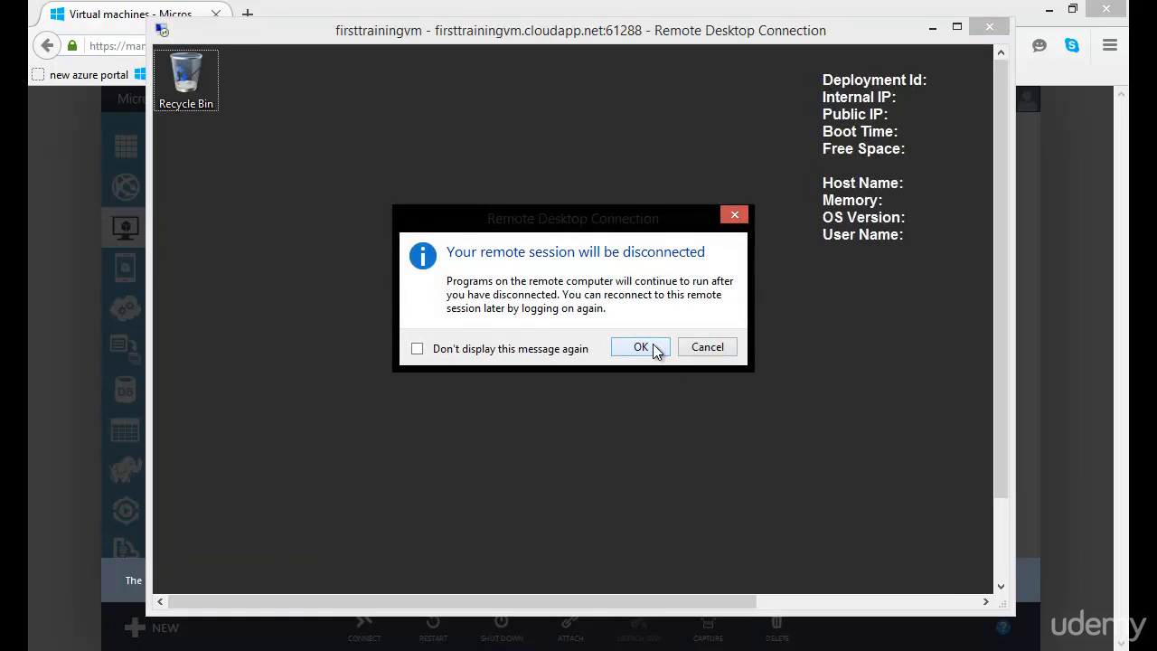
left_click(640, 348)
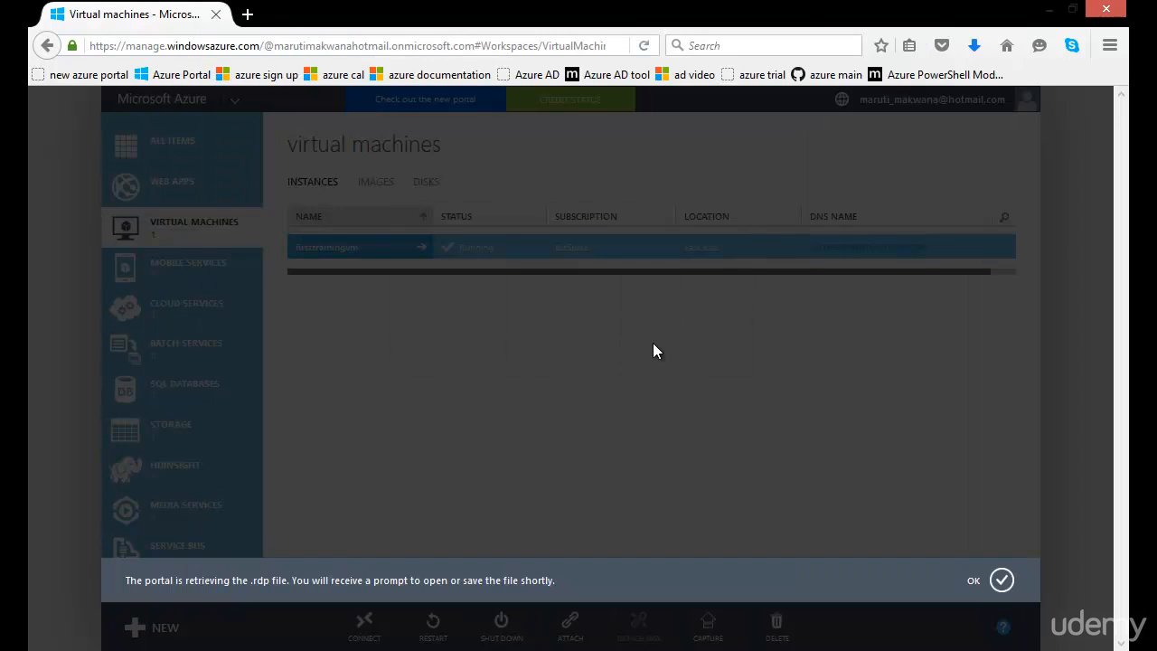